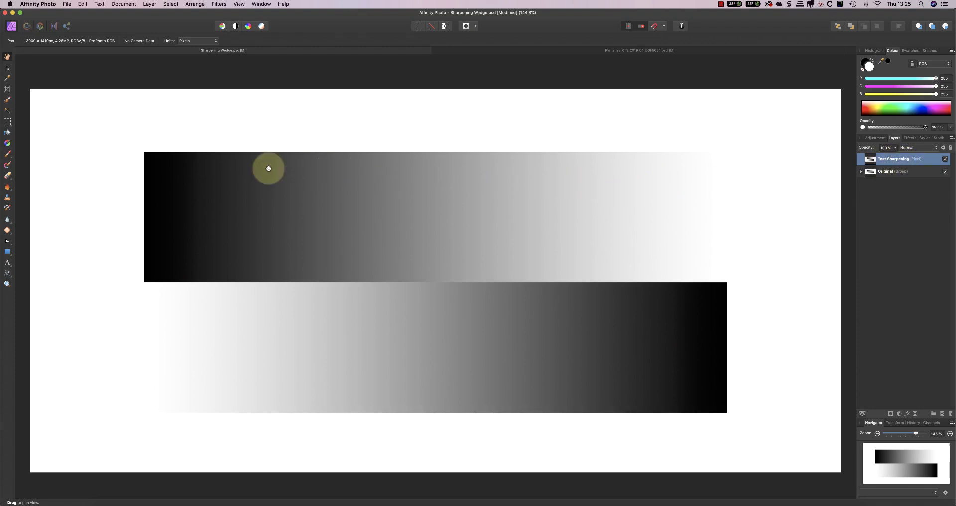
# Apply a High Pass filter with a 0.5 px radius to the Test Sharpening layer.
pyautogui.click(222, 5)
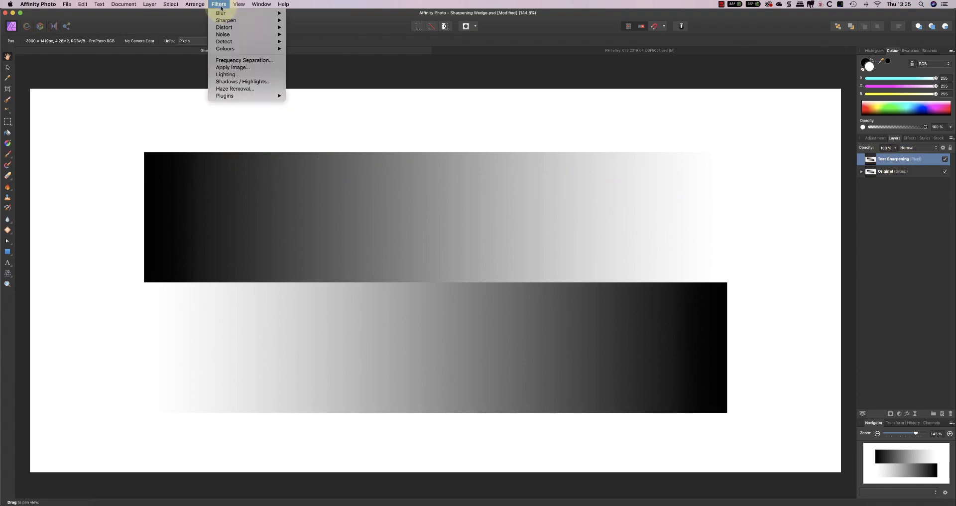
pyautogui.moveTo(225, 22)
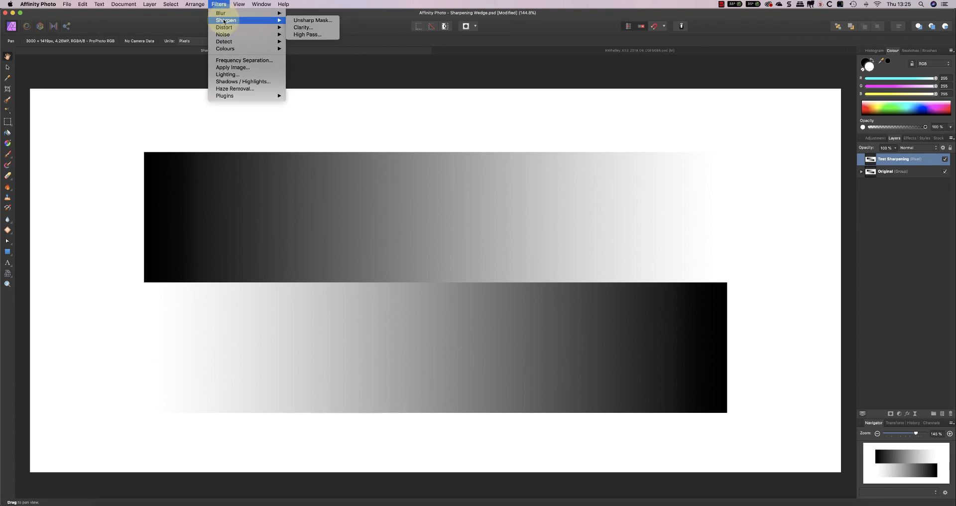
pyautogui.click(326, 35)
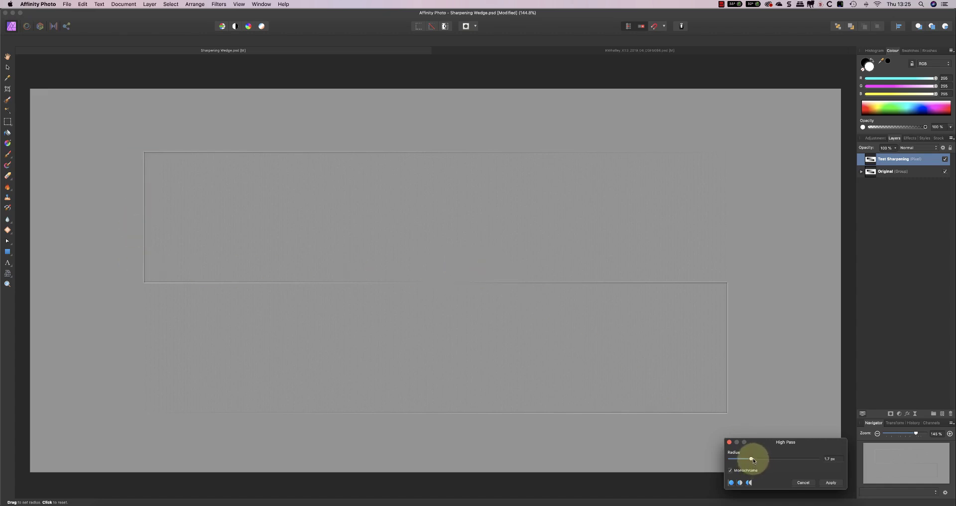
pyautogui.moveTo(752, 458); pyautogui.dragTo(776, 458)
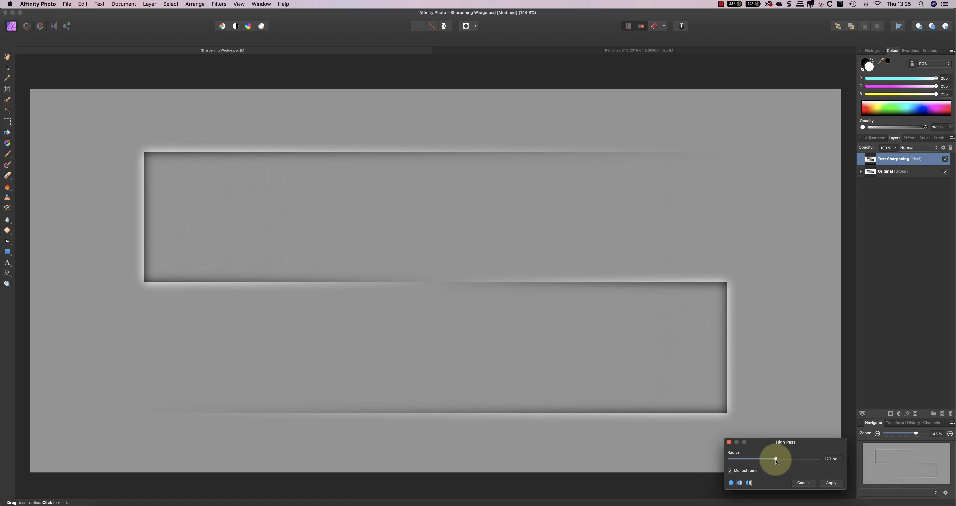
pyautogui.moveTo(776, 462); pyautogui.dragTo(740, 458)
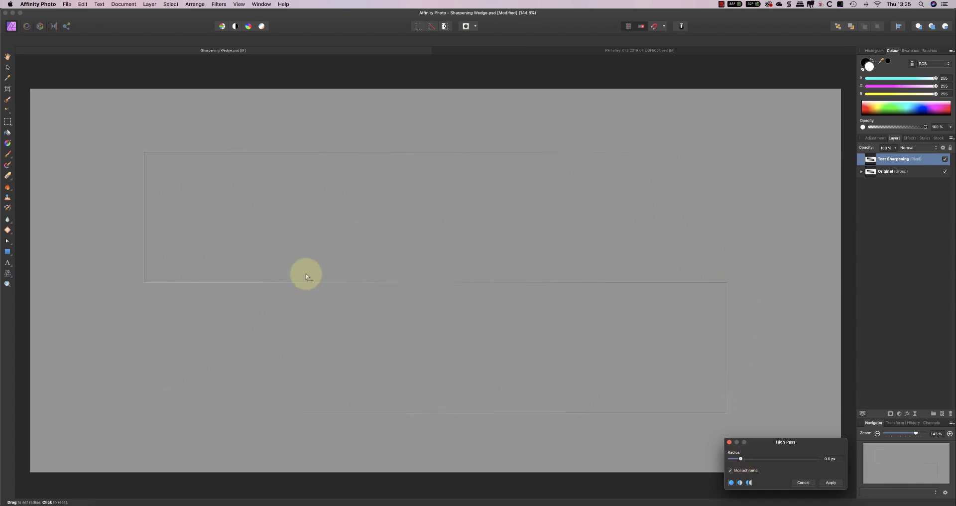
pyautogui.click(832, 483)
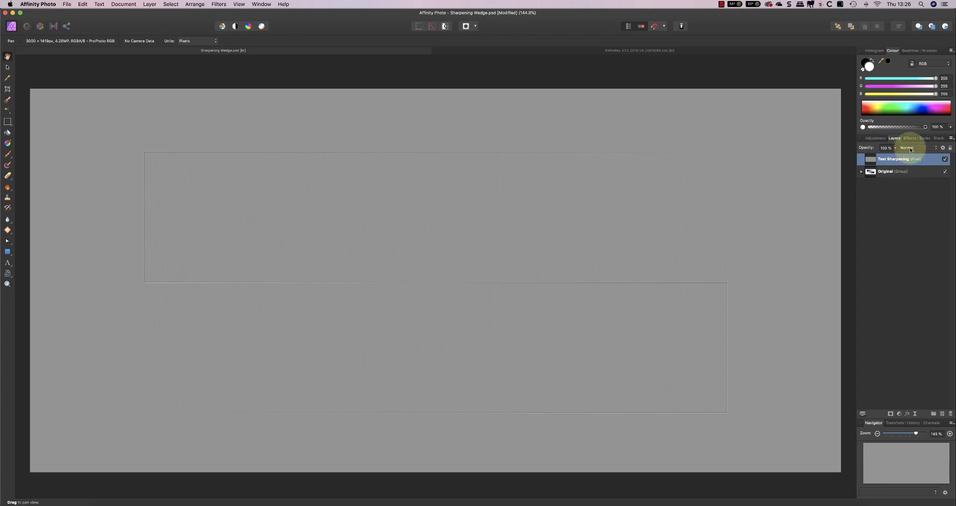
# Set the Test Sharpening layer's blend mode to Overlay and toggle its visibility to compare the result.
pyautogui.click(937, 149)
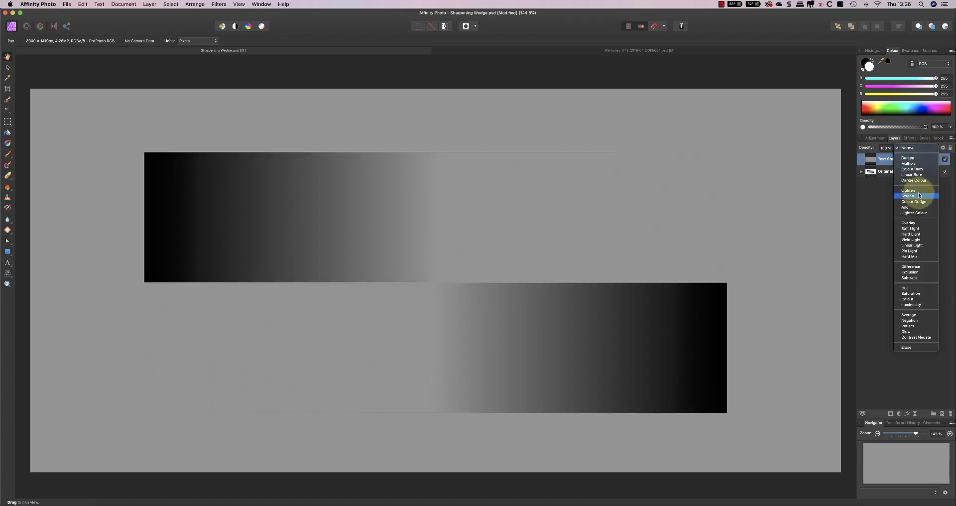
pyautogui.press('Return')
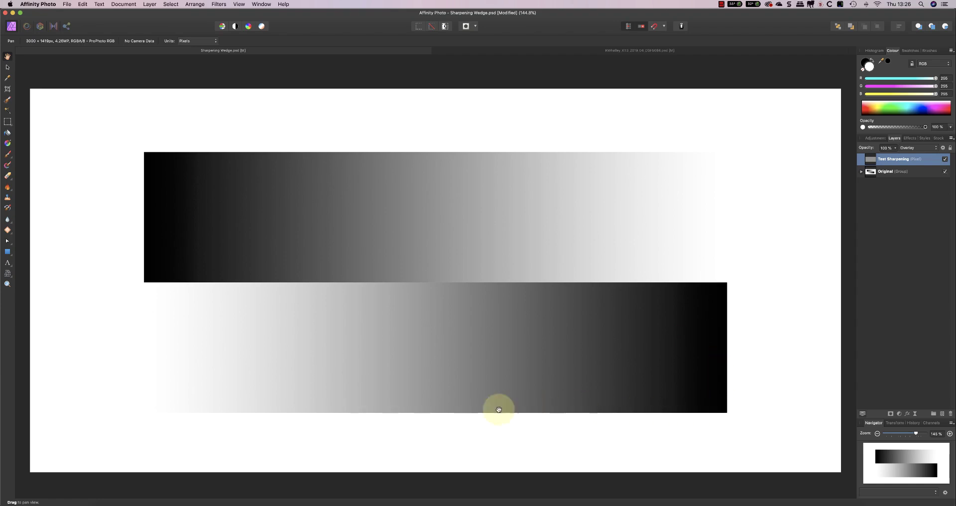
pyautogui.click(945, 160)
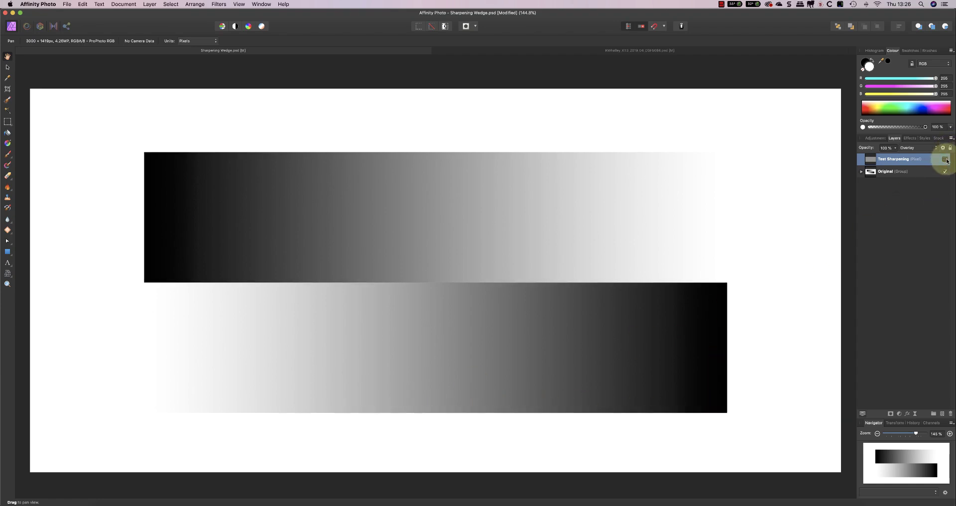
pyautogui.click(945, 159)
pyautogui.click(945, 159)
pyautogui.click(945, 159)
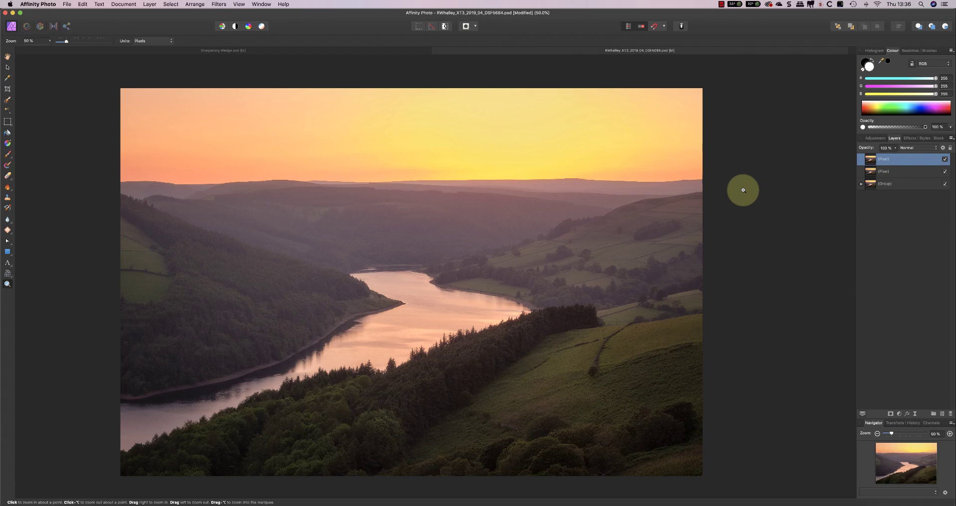
# Apply a monochrome High Pass filter with a 1 px radius to the top pixel layer of the landscape photo.
pyautogui.click(950, 434)
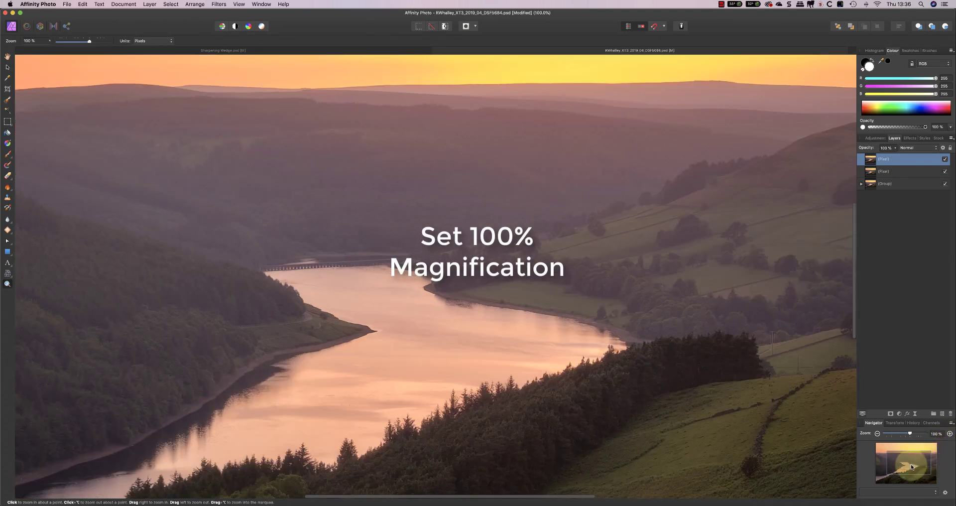
pyautogui.moveTo(912, 467)
pyautogui.mouseDown()
pyautogui.moveTo(921, 477)
pyautogui.moveTo(895, 463)
pyautogui.mouseUp()
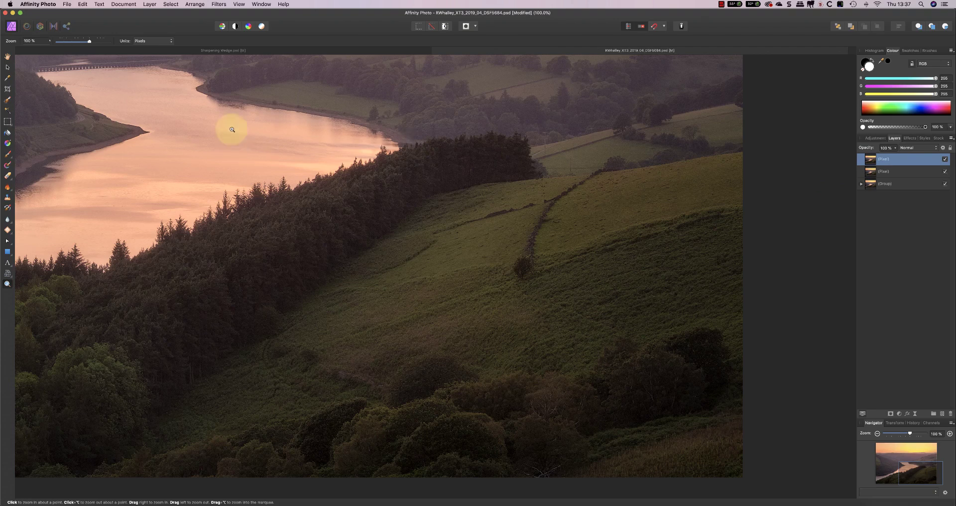
pyautogui.click(215, 5)
pyautogui.moveTo(236, 32)
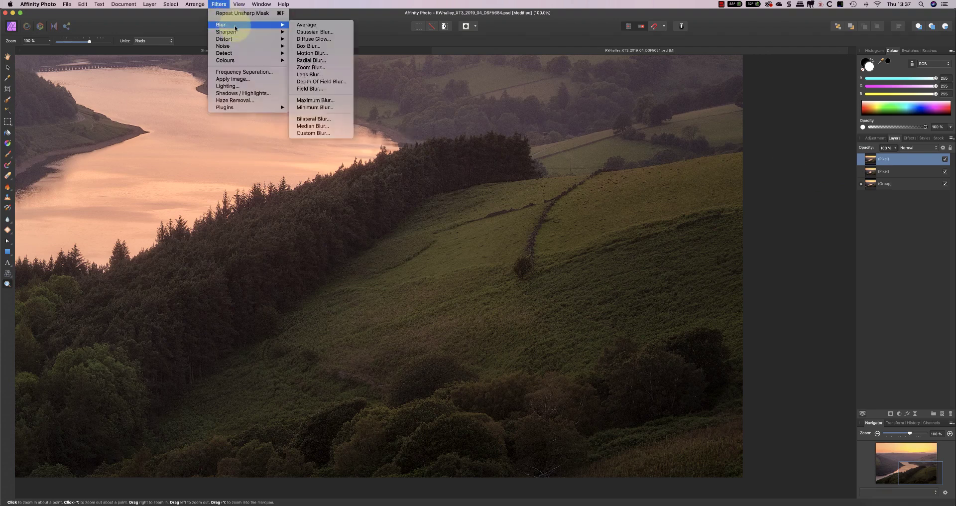
pyautogui.click(310, 45)
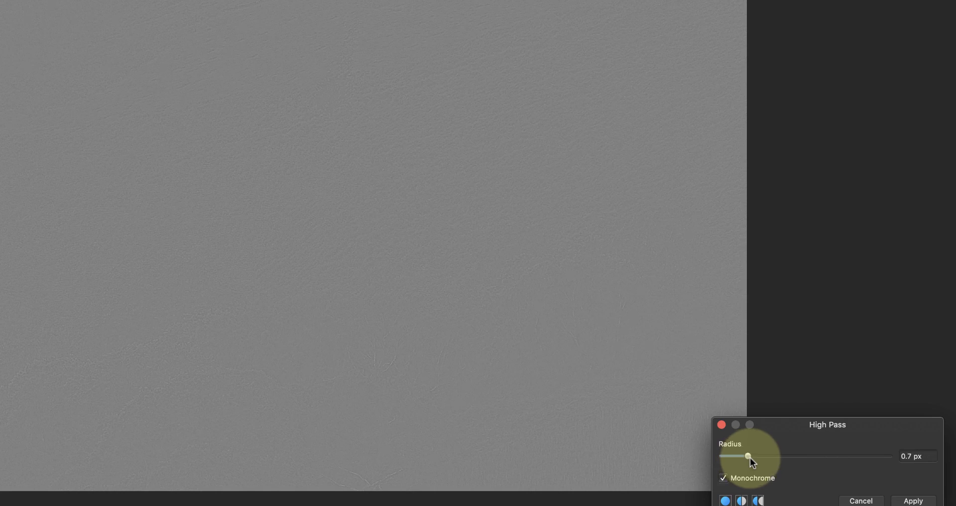
pyautogui.moveTo(754, 458); pyautogui.dragTo(761, 458)
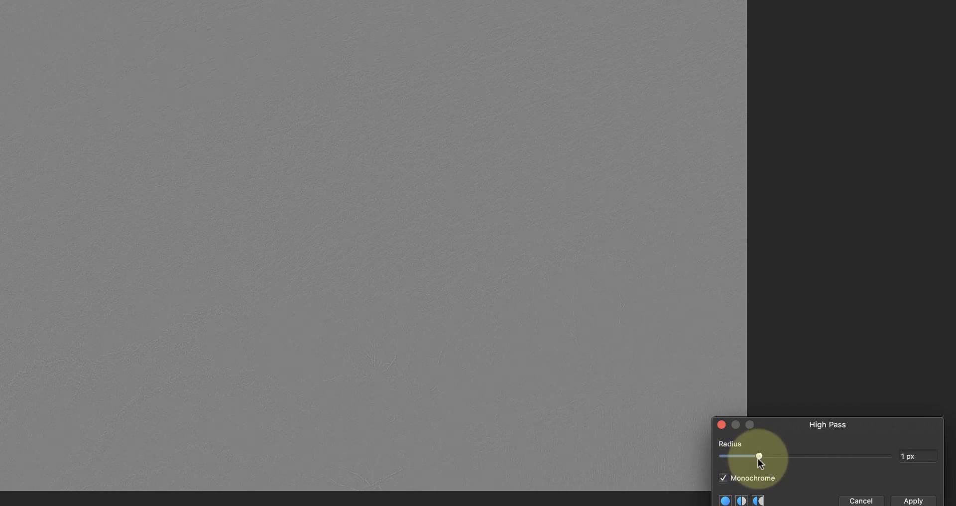
pyautogui.click(911, 500)
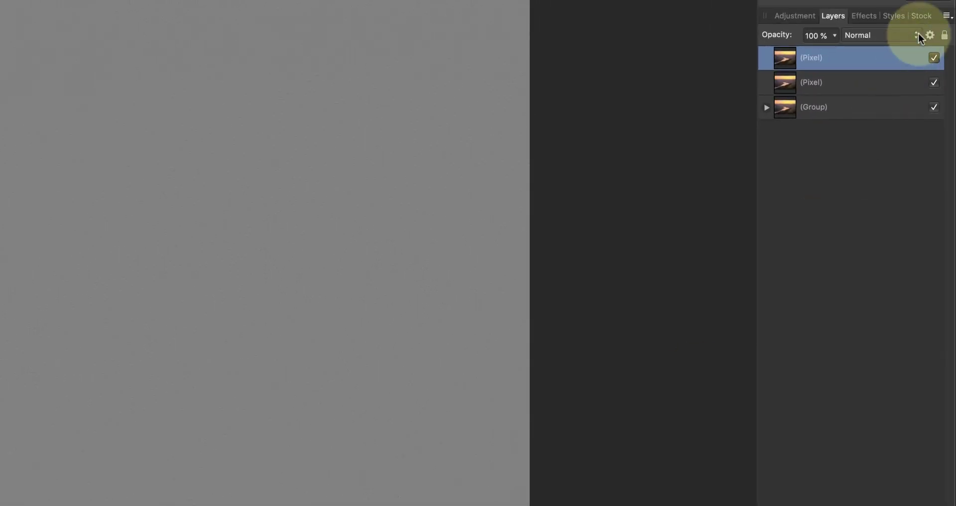
# Set the landscape's high-pass layer to Overlay blending and toggle its visibility to compare the sharpening.
pyautogui.click(919, 36)
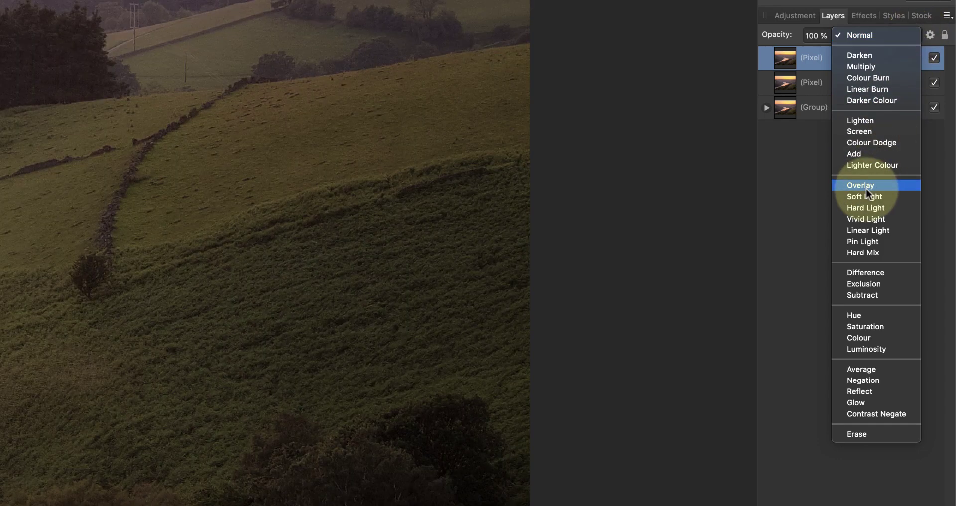
pyautogui.click(866, 186)
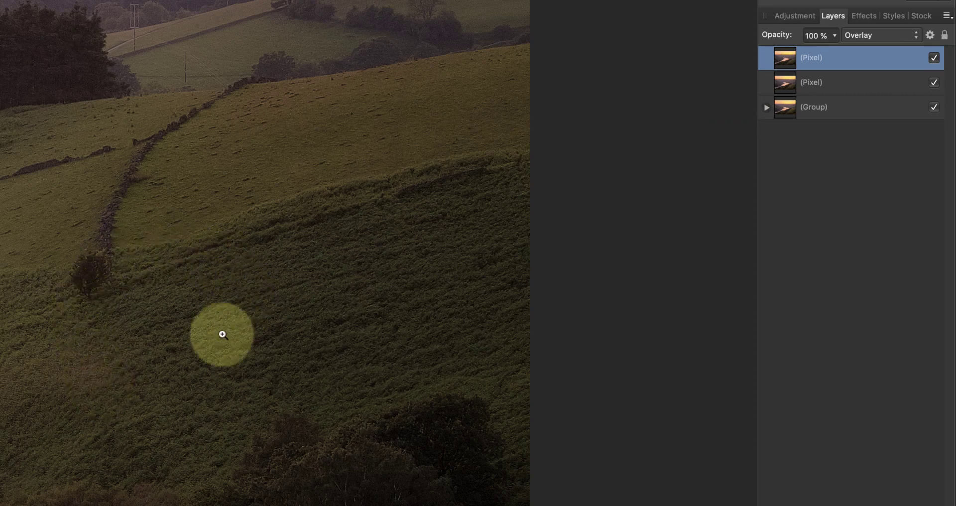
pyautogui.click(934, 59)
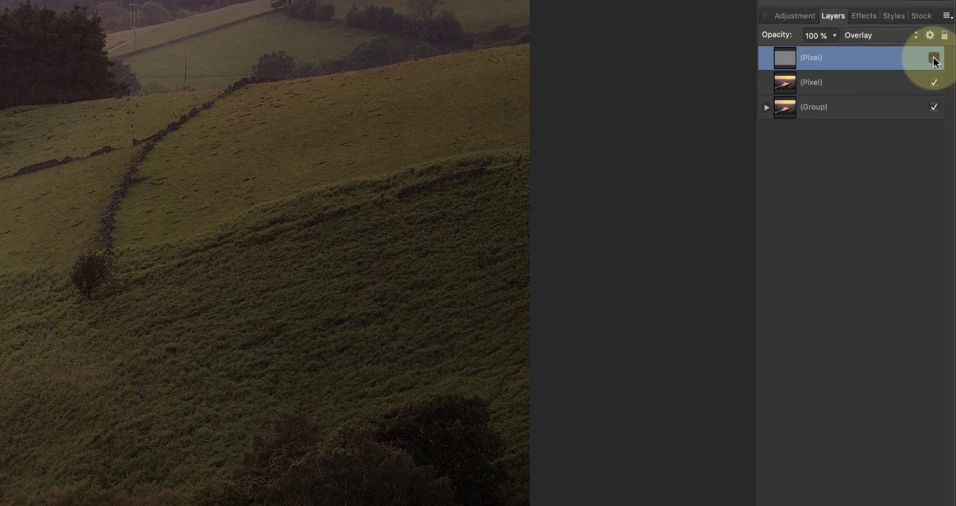
pyautogui.click(934, 58)
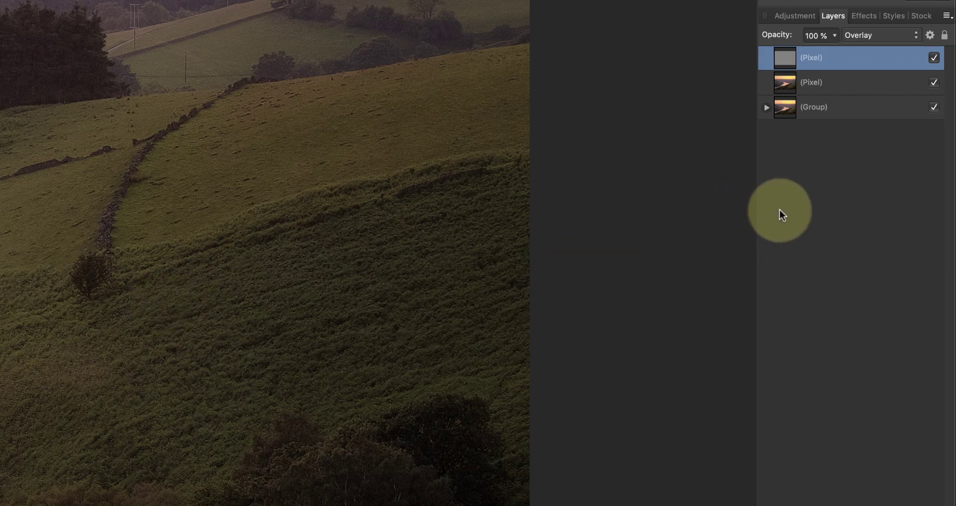
# Try the Hard Light and Vivid Light blend modes on the high-pass layer, and return it to Overlay.
pyautogui.click(918, 35)
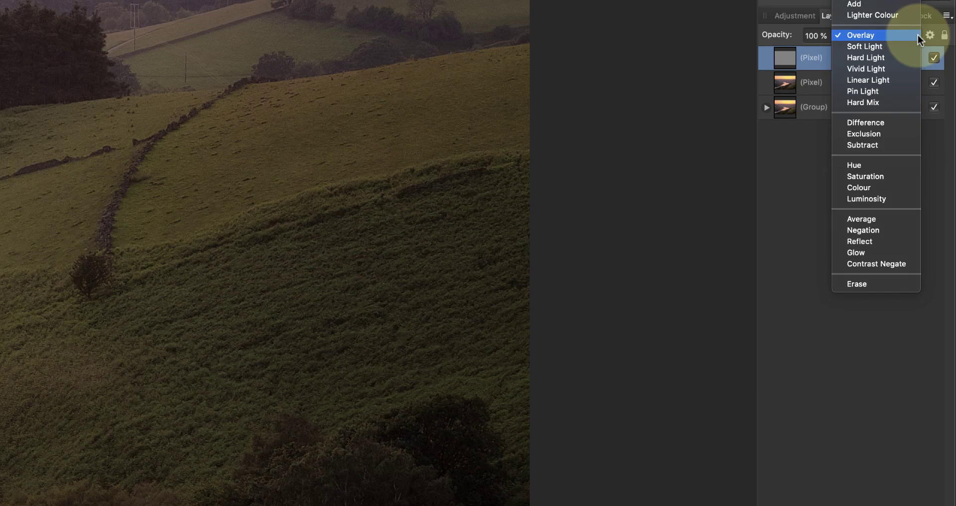
pyautogui.click(882, 56)
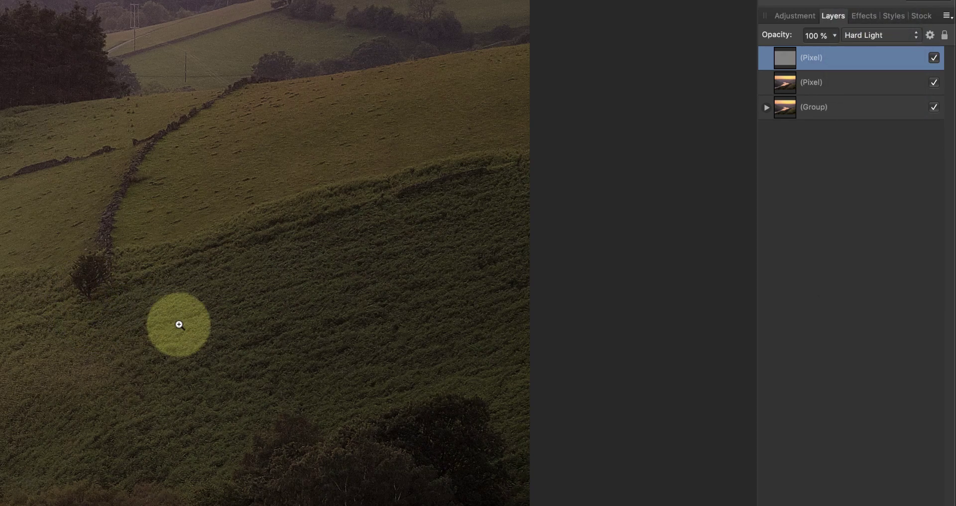
pyautogui.click(915, 34)
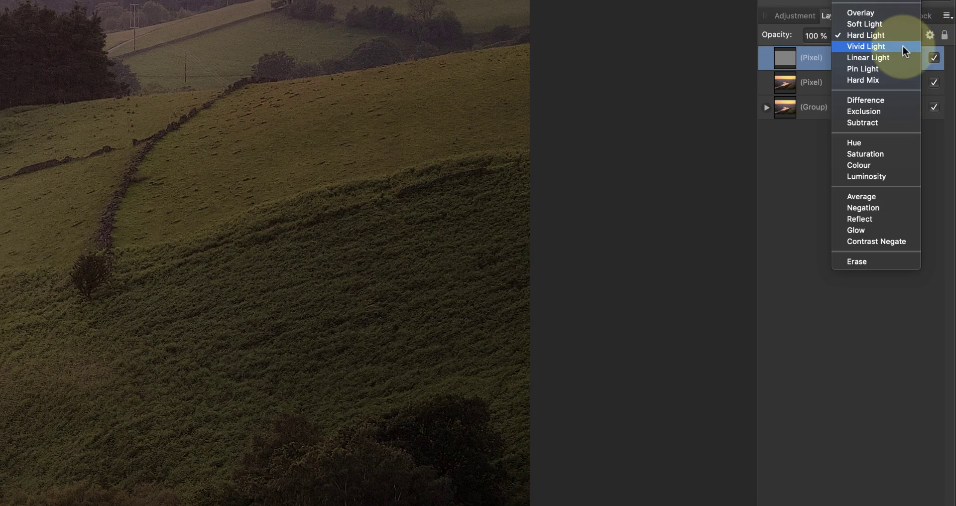
pyautogui.click(903, 46)
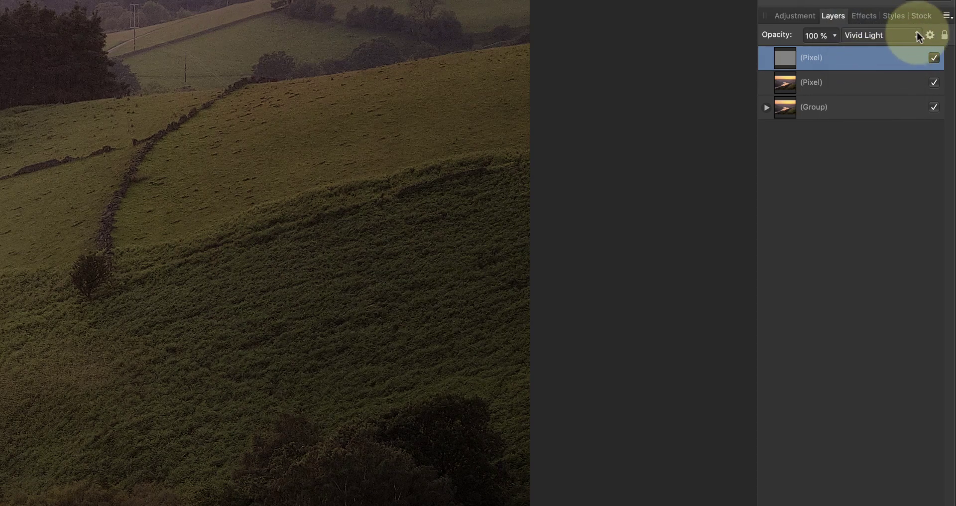
pyautogui.click(906, 35)
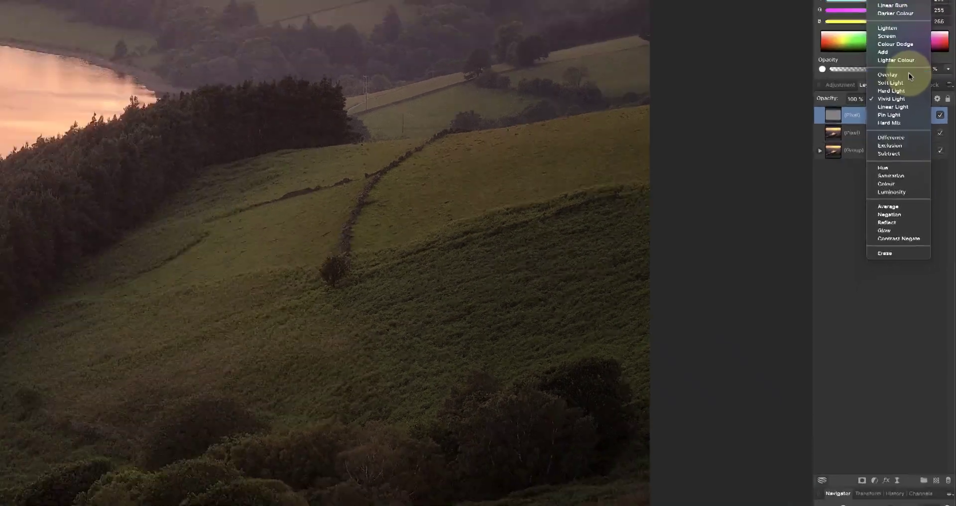
pyautogui.click(890, 3)
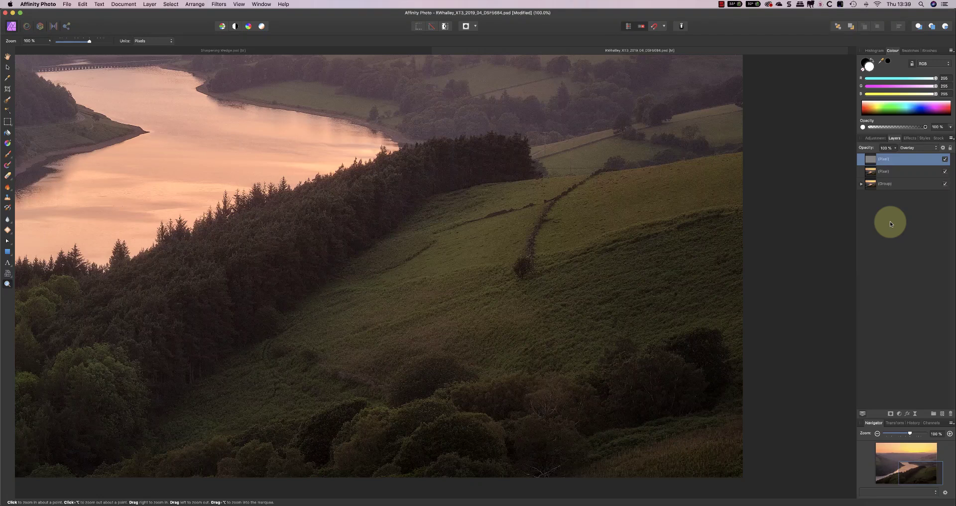
# Hide the top high-pass layer and add a live High Pass filter to the pixel layer below it.
pyautogui.click(945, 158)
pyautogui.click(897, 173)
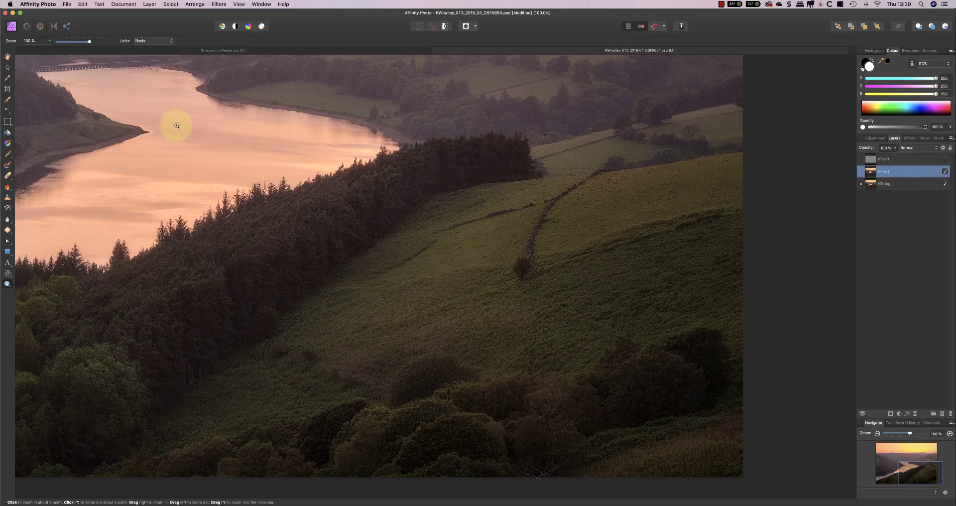
pyautogui.click(151, 4)
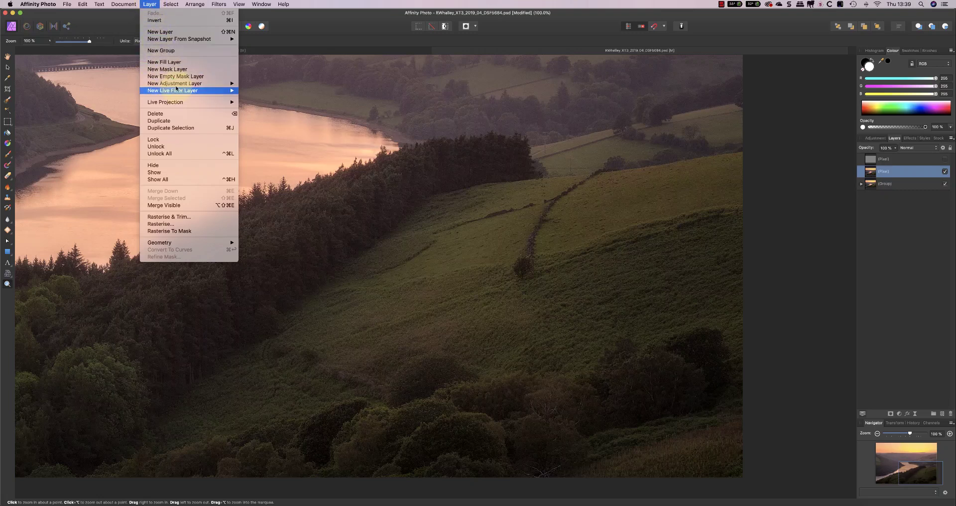
pyautogui.moveTo(178, 90)
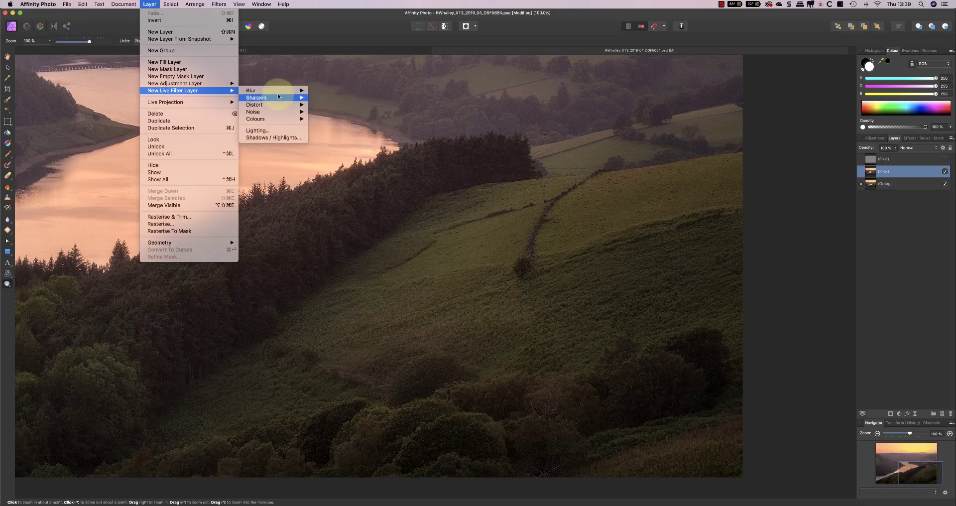
pyautogui.moveTo(276, 98)
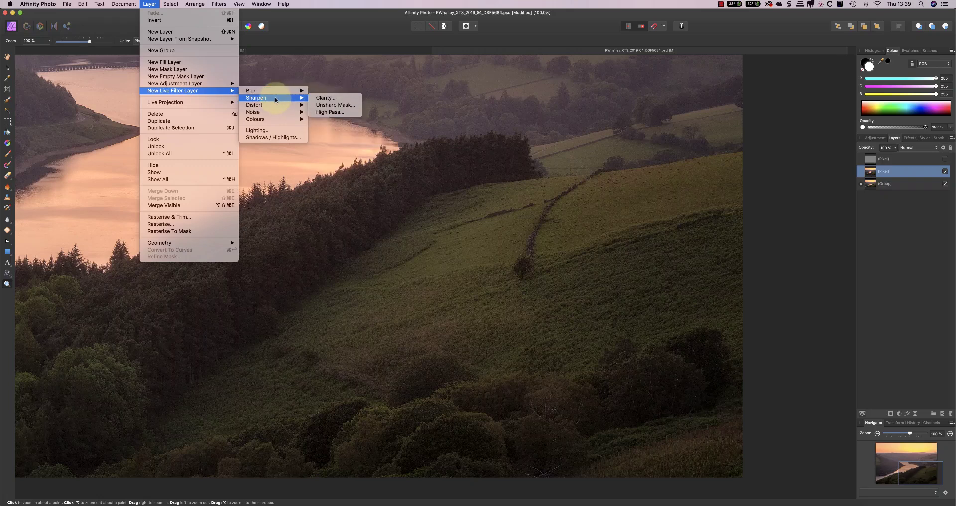
pyautogui.click(334, 113)
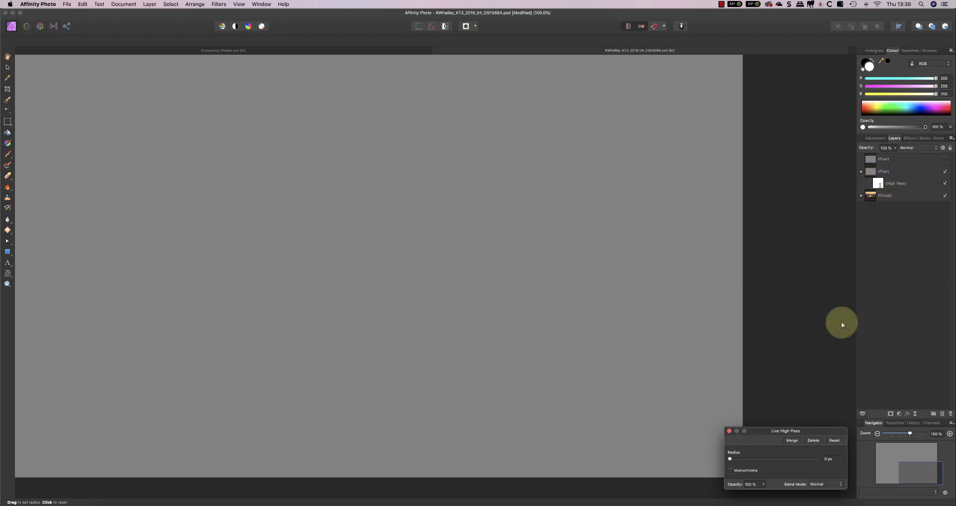
# Set the live High Pass filter's radius to 1 px and its blend mode to Overlay.
pyautogui.moveTo(730, 459); pyautogui.dragTo(749, 459)
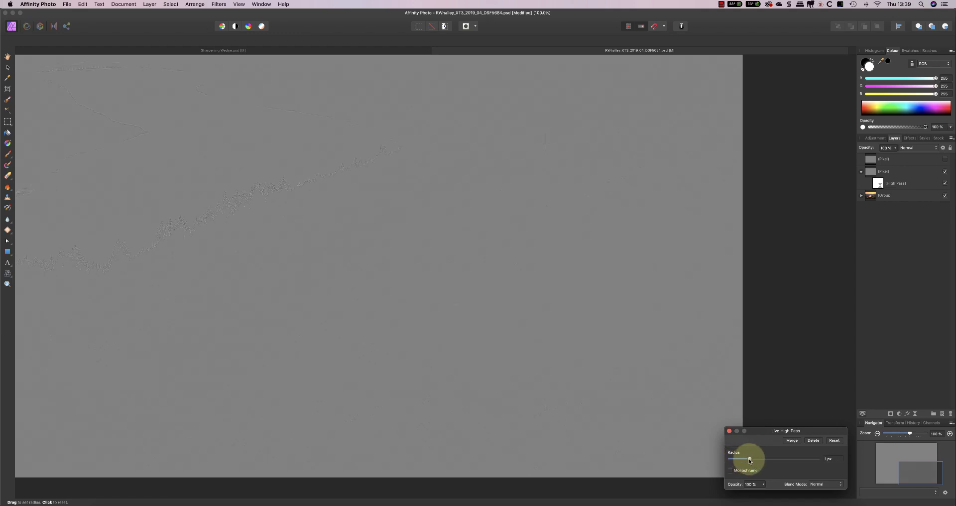
pyautogui.click(841, 484)
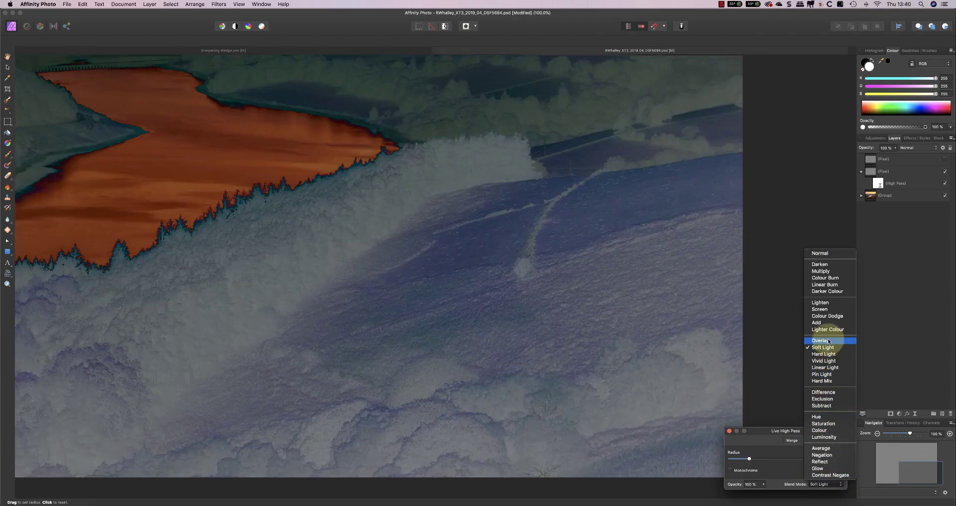
pyautogui.click(822, 341)
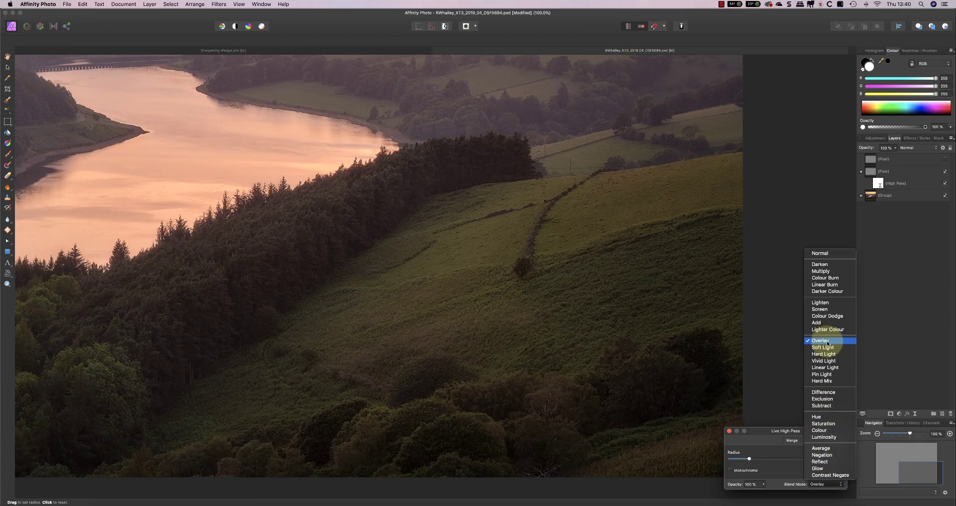
pyautogui.click(822, 342)
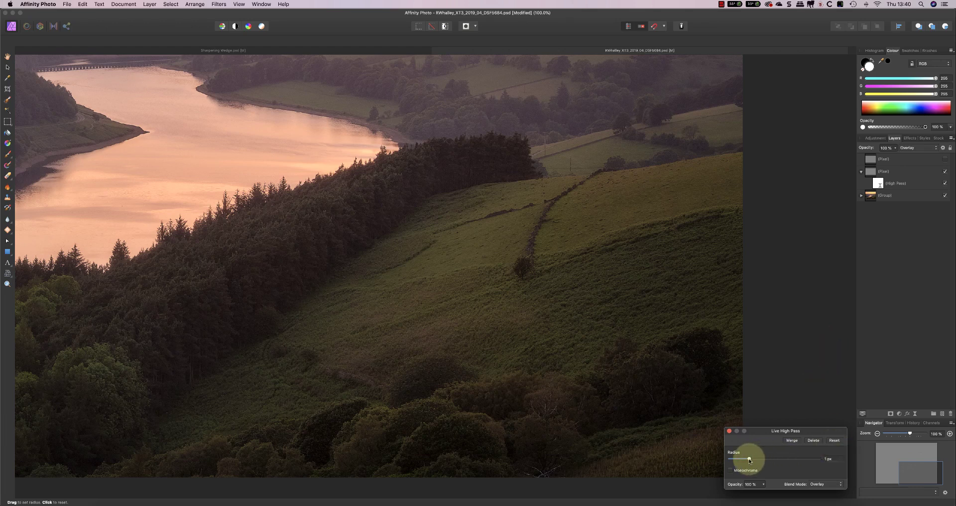
# Raise the live High Pass filter's radius to 3.5 px and close its settings.
pyautogui.moveTo(750, 460); pyautogui.dragTo(763, 460)
pyautogui.moveTo(763, 461); pyautogui.dragTo(757, 460)
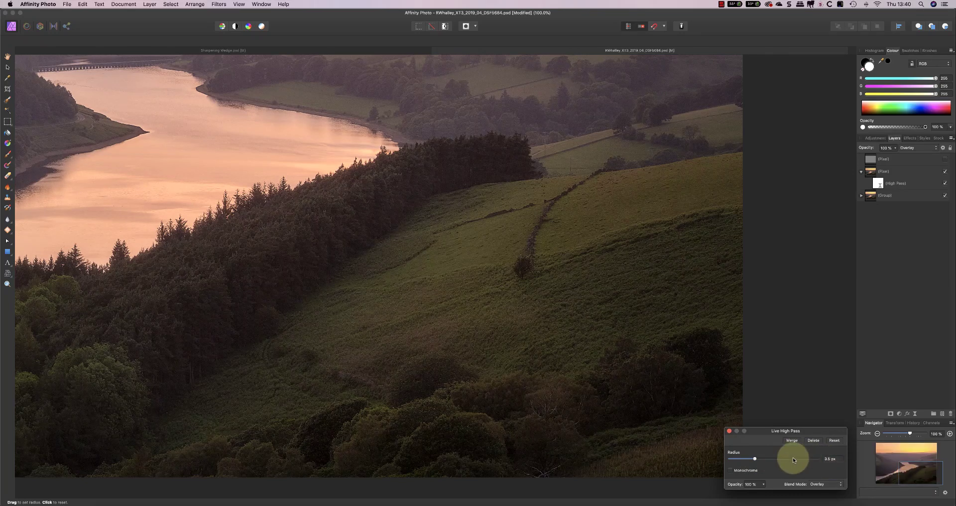
pyautogui.click(730, 432)
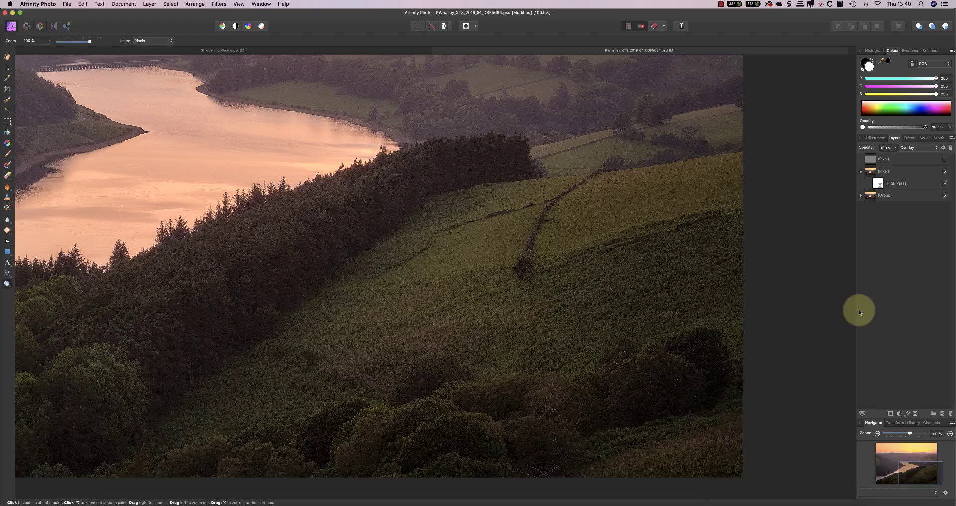
# Collapse the pixel layer's nested live filter, select the layer, and inspect its visibility and opacity controls.
pyautogui.click(861, 172)
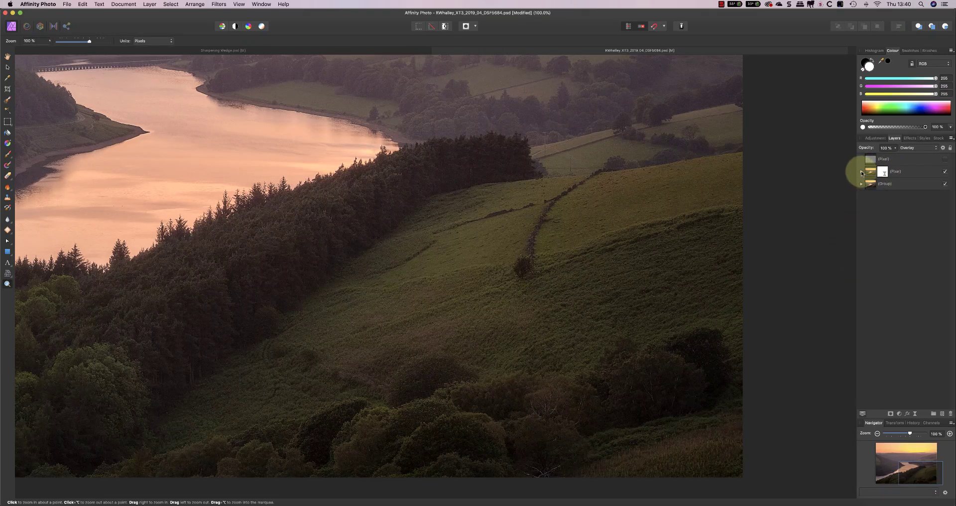
pyautogui.click(862, 172)
pyautogui.click(862, 172)
pyautogui.click(869, 171)
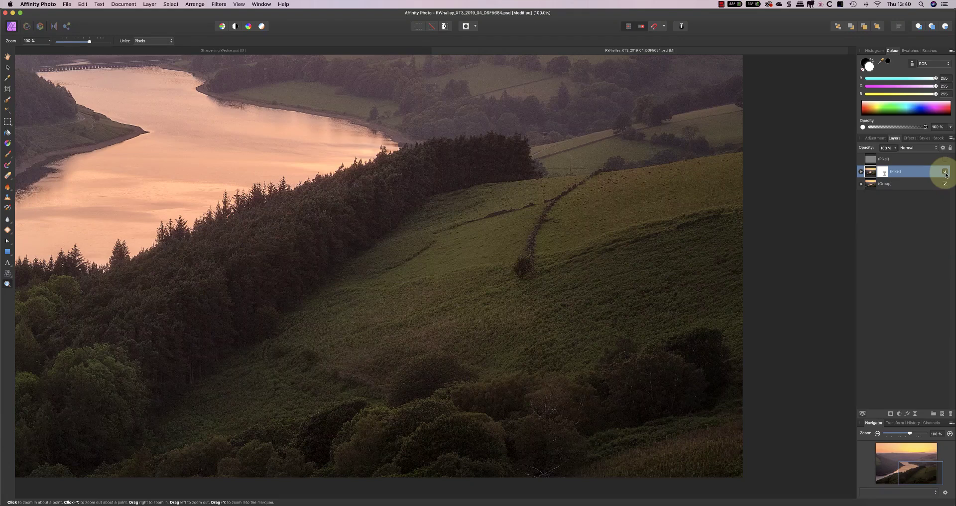
pyautogui.click(895, 148)
pyautogui.moveTo(895, 156)
pyautogui.mouseDown()
pyautogui.moveTo(845, 156)
pyautogui.moveTo(907, 158)
pyautogui.mouseUp()
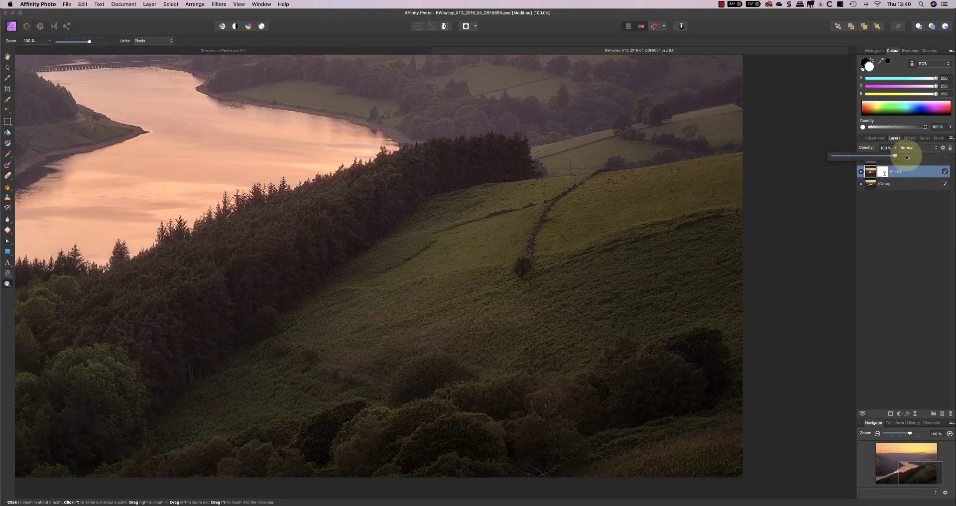
pyautogui.click(909, 172)
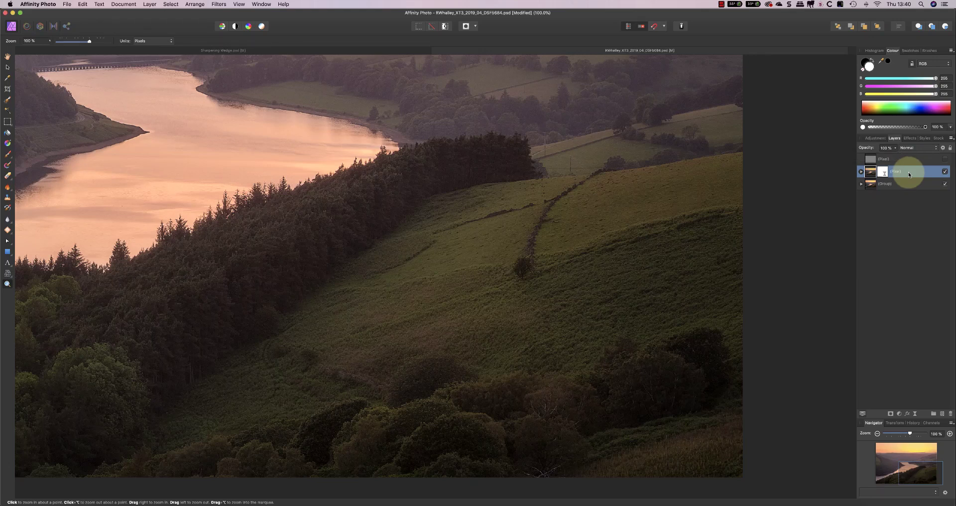
# Reopen the live High Pass filter nested in the pixel layer, try a 0.7 px radius, and set it to 3.1 px.
pyautogui.click(861, 172)
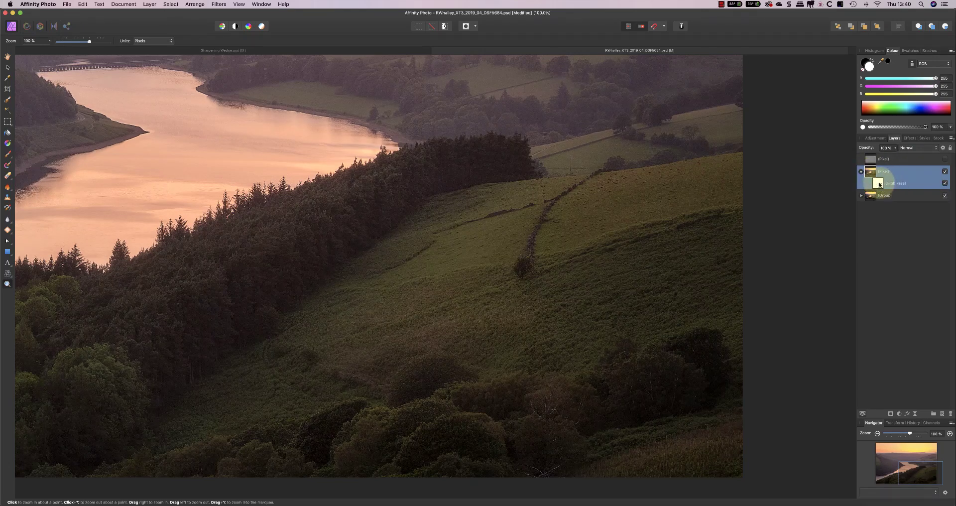
pyautogui.doubleClick(880, 185)
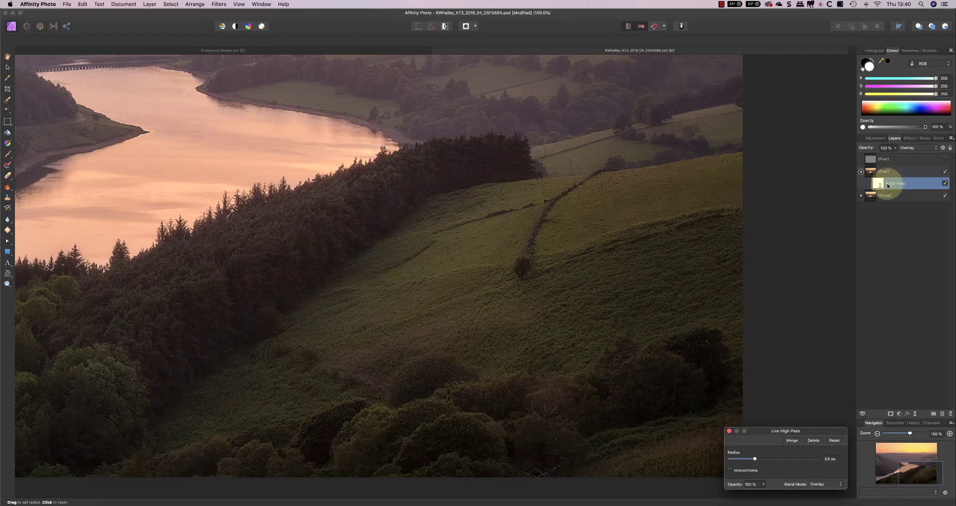
pyautogui.moveTo(755, 459); pyautogui.dragTo(743, 460)
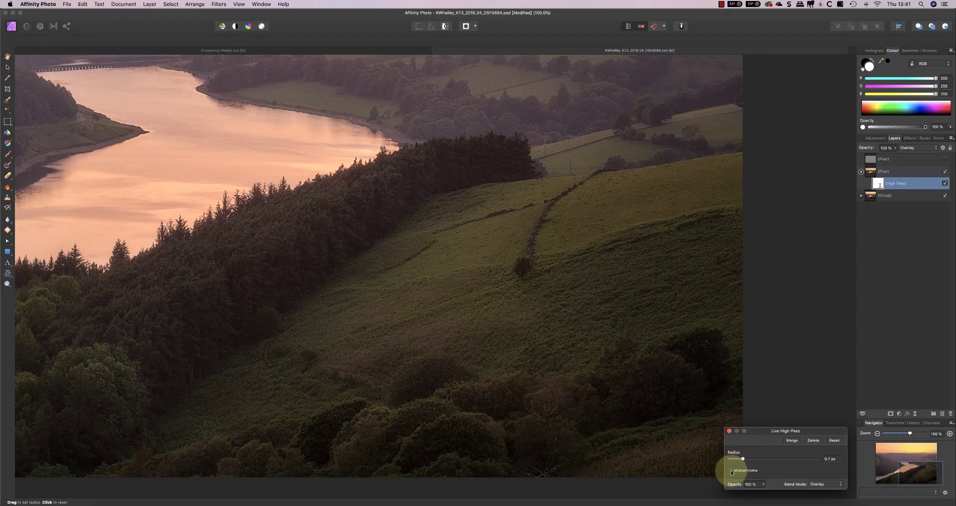
pyautogui.moveTo(742, 462); pyautogui.dragTo(753, 462)
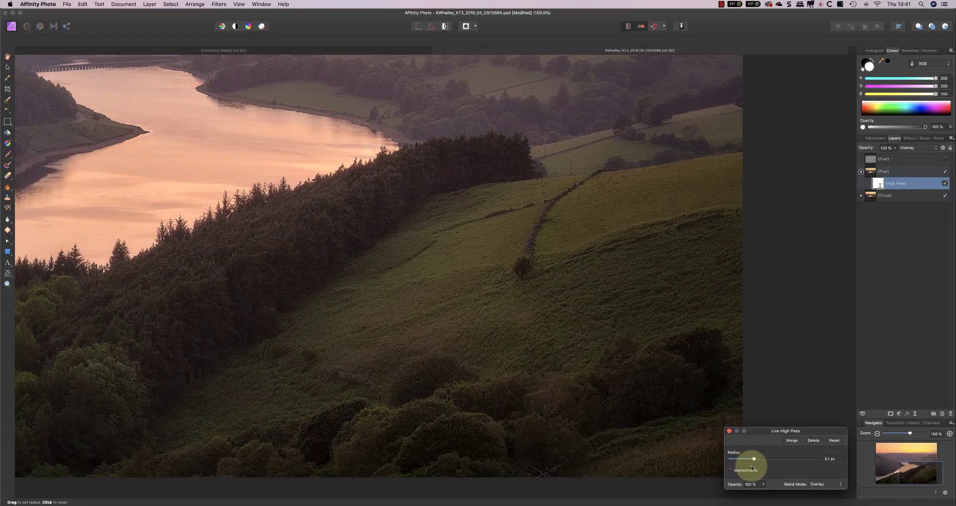
pyautogui.click(730, 431)
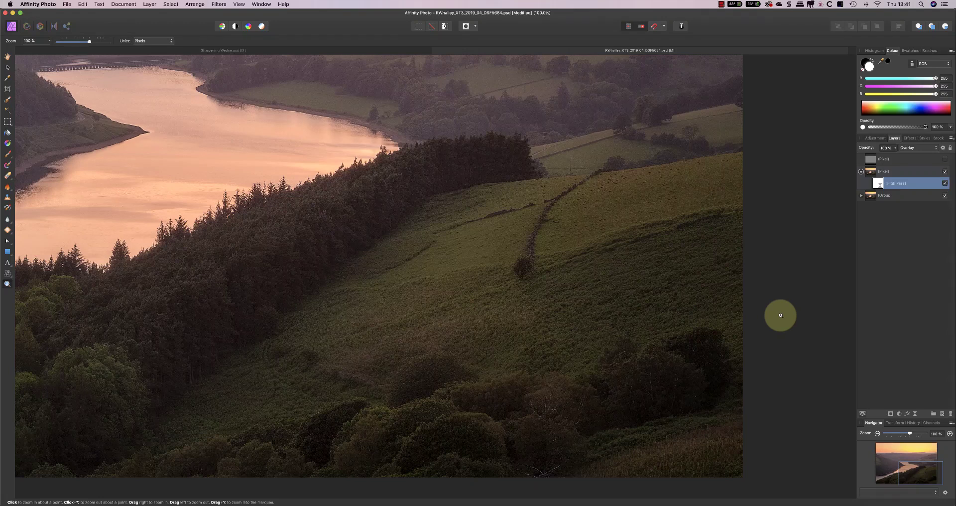
pyautogui.click(878, 433)
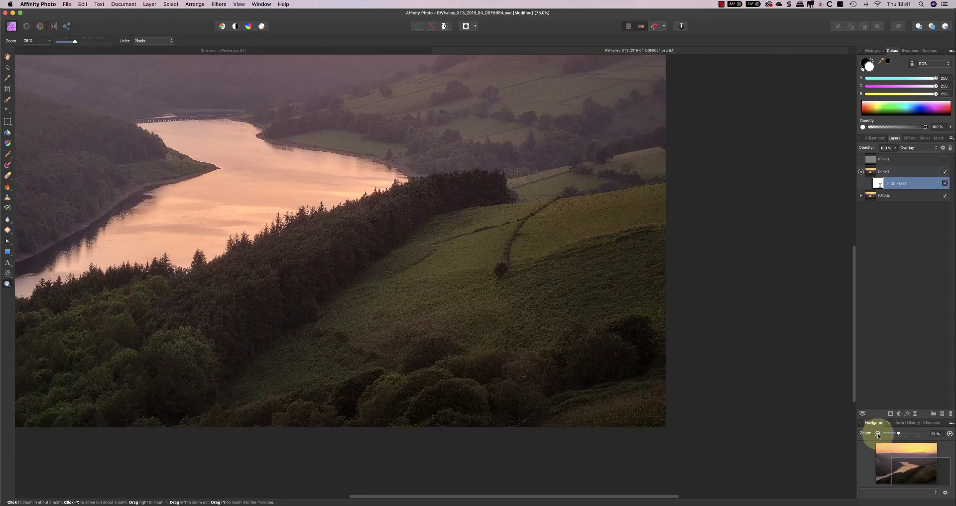
pyautogui.click(877, 434)
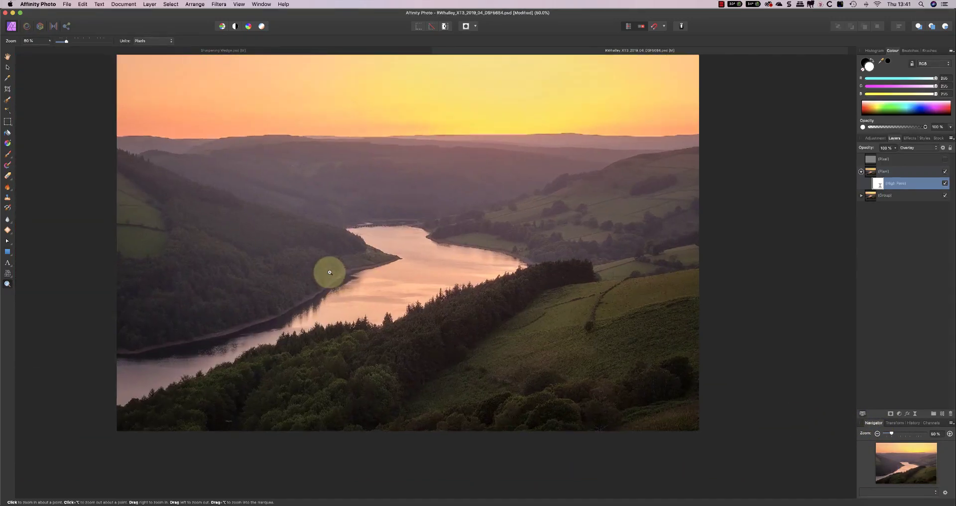